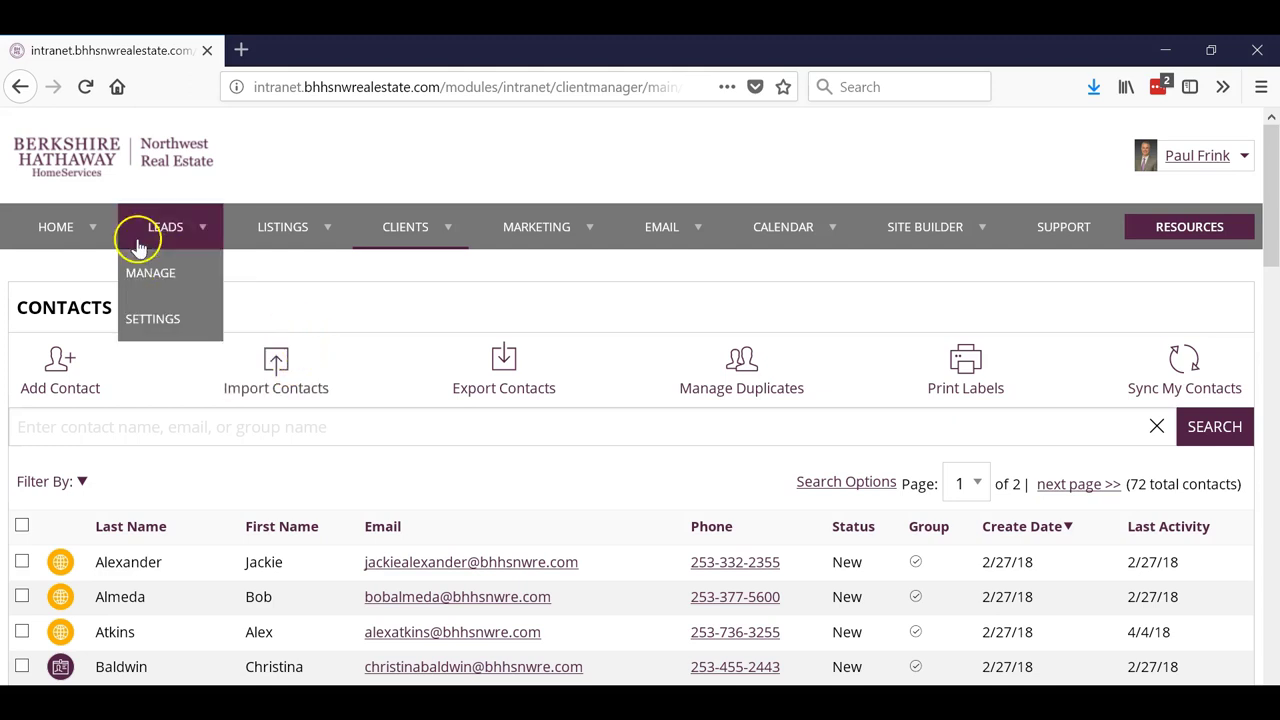
# - Go to the clients' contact list and open the contact import page
pyautogui.moveTo(399, 243)
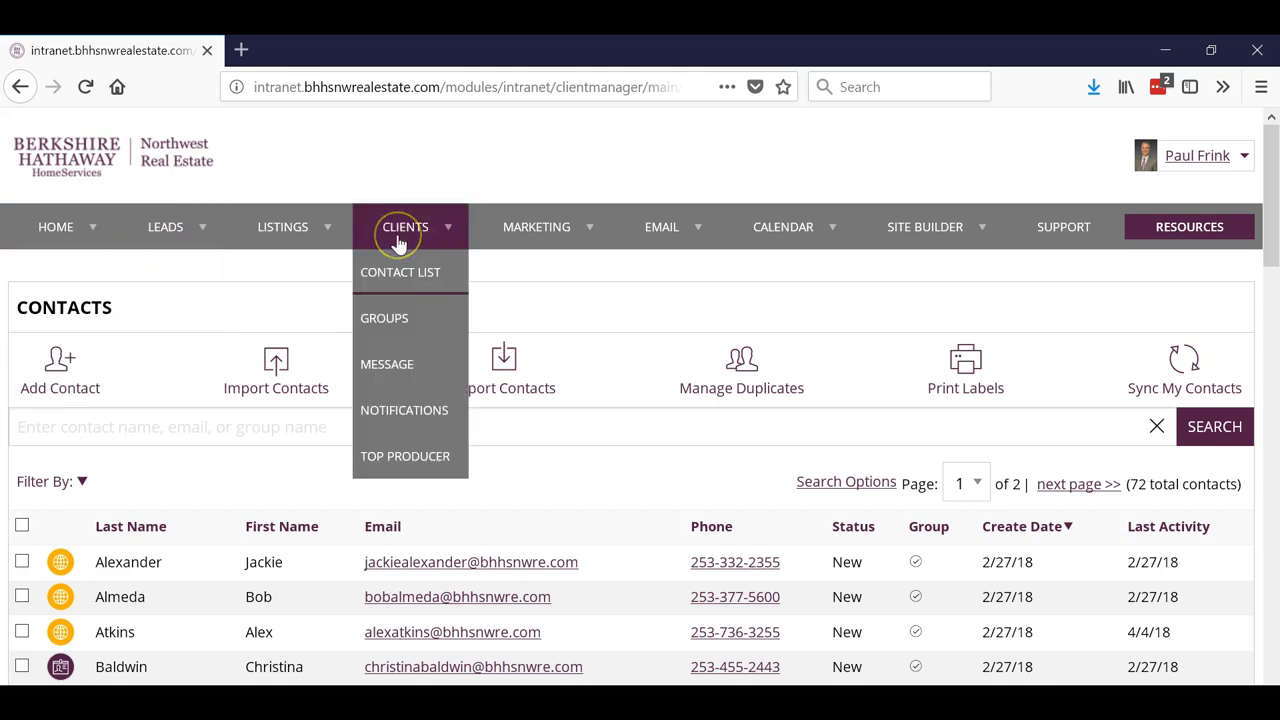
pyautogui.click(395, 265)
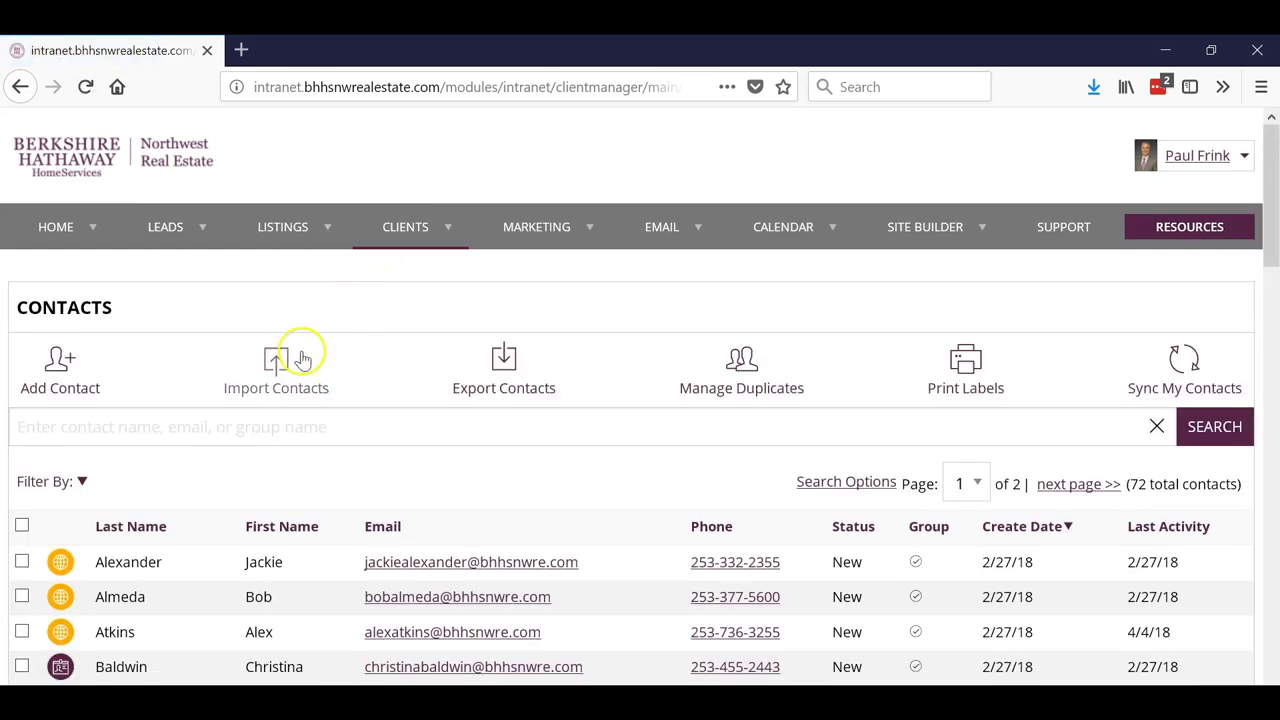
pyautogui.click(276, 372)
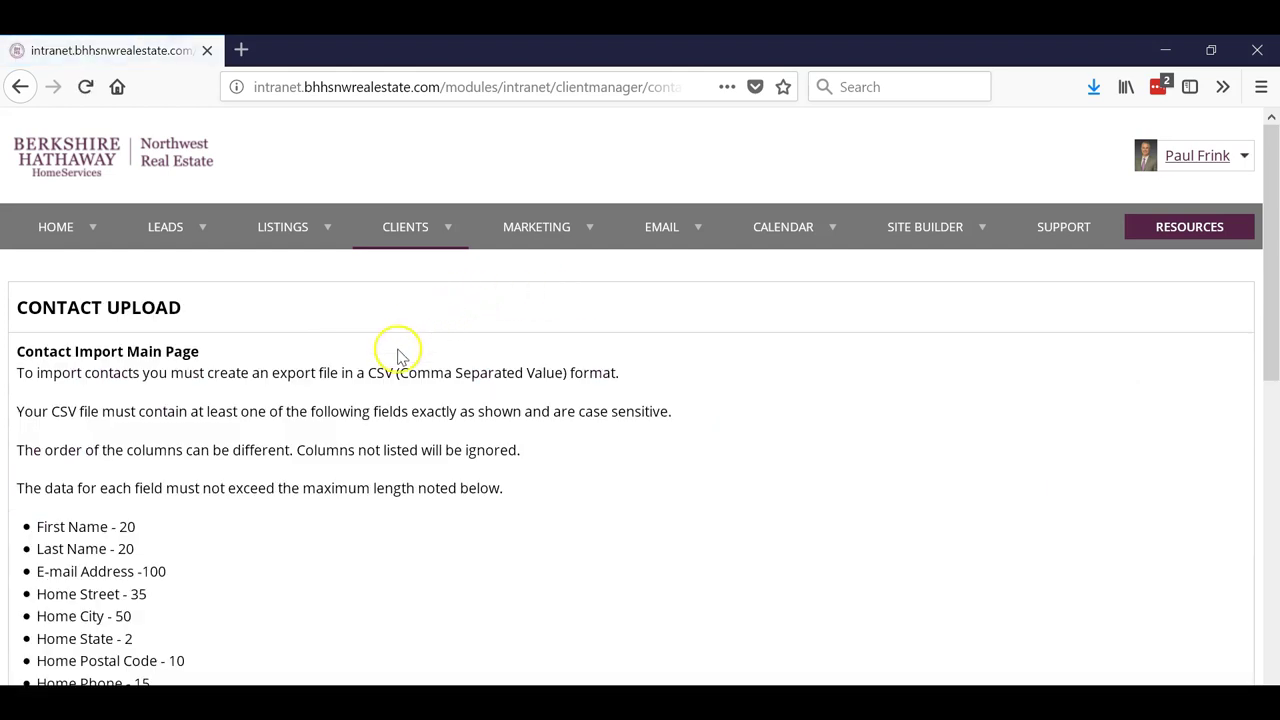
# - Open the example CONTACTS.CSV listed below the import field requirements in Excel and select its header row
pyautogui.scroll(-2, 390, 350)
pyautogui.scroll(-8, 376, 368)
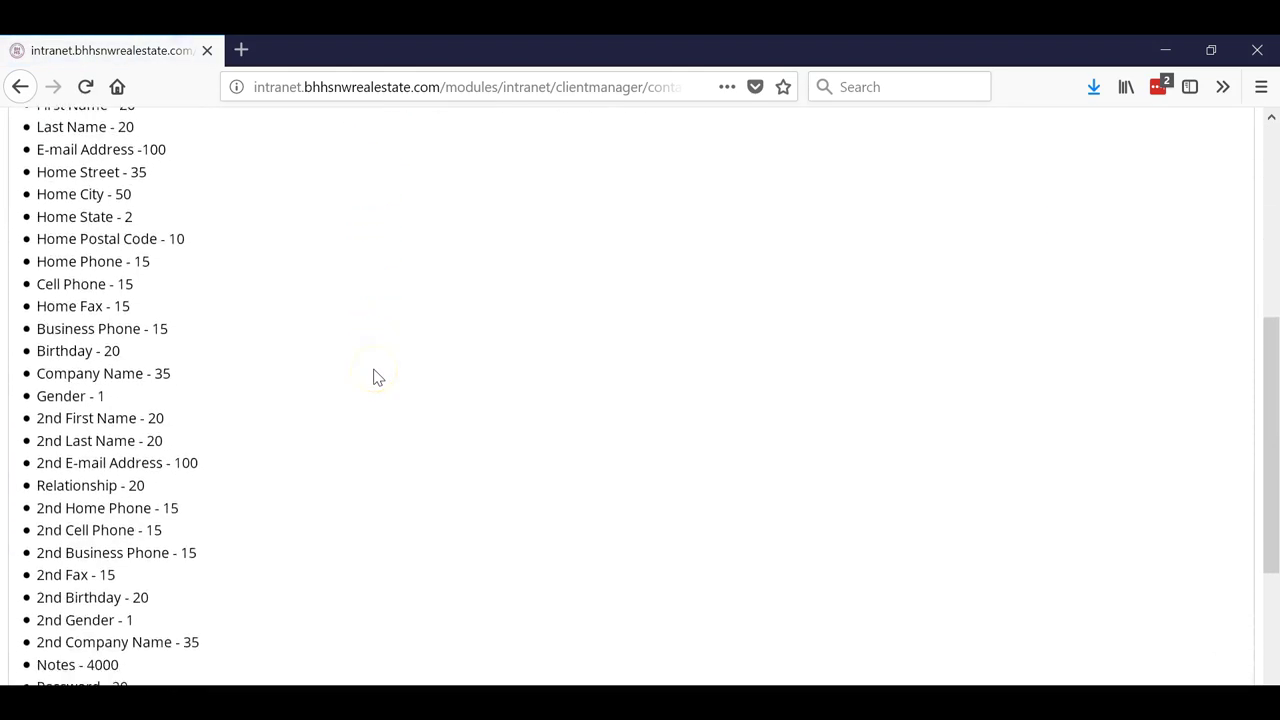
pyautogui.scroll(-2, 373, 388)
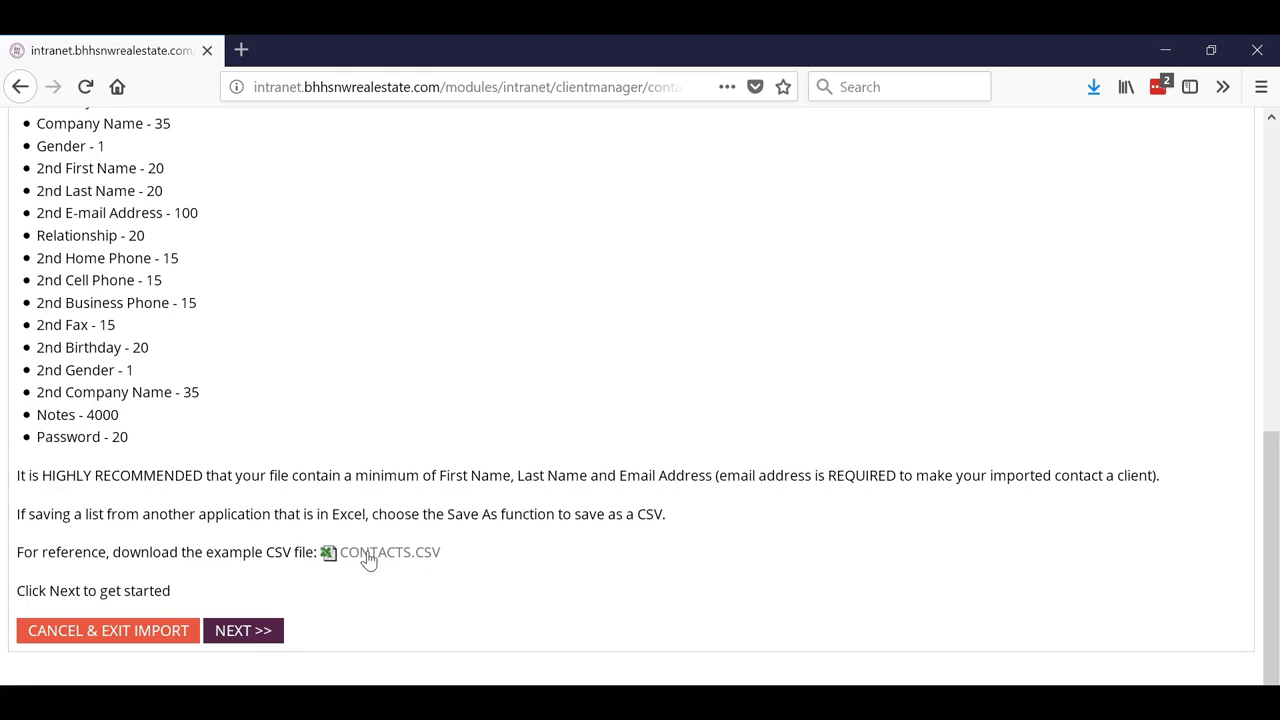
pyautogui.click(406, 666)
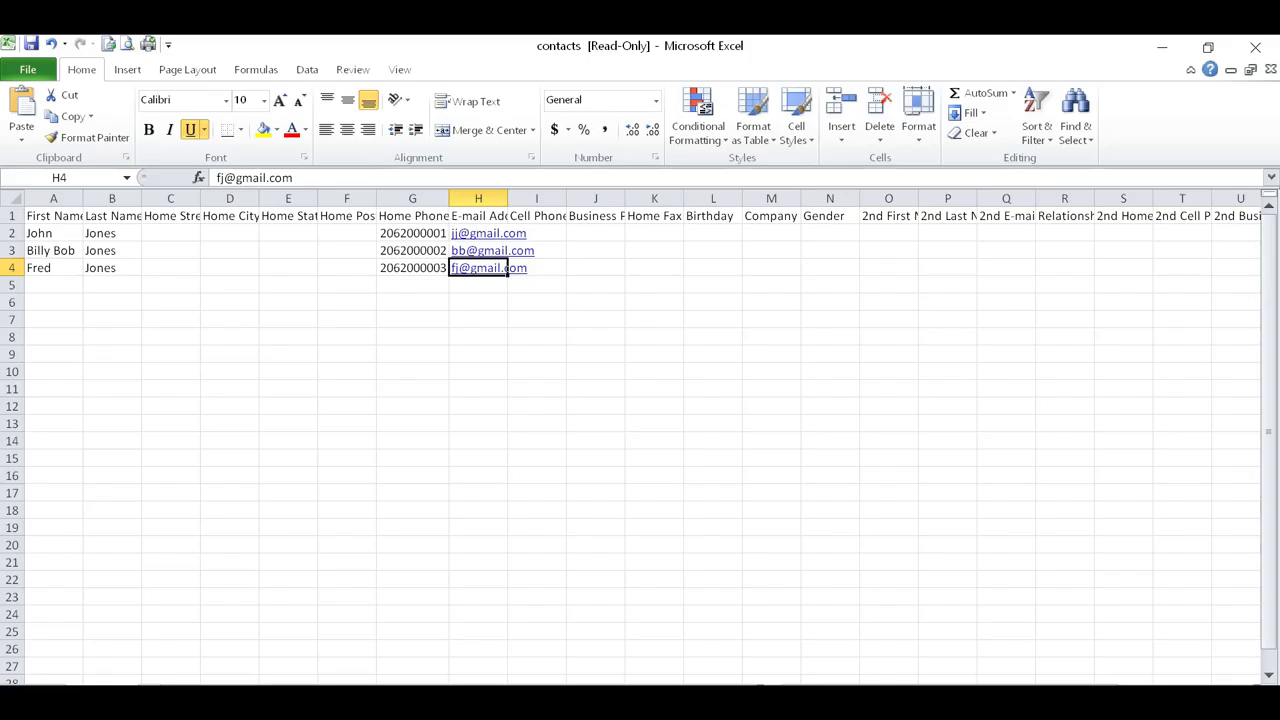
pyautogui.click(12, 215)
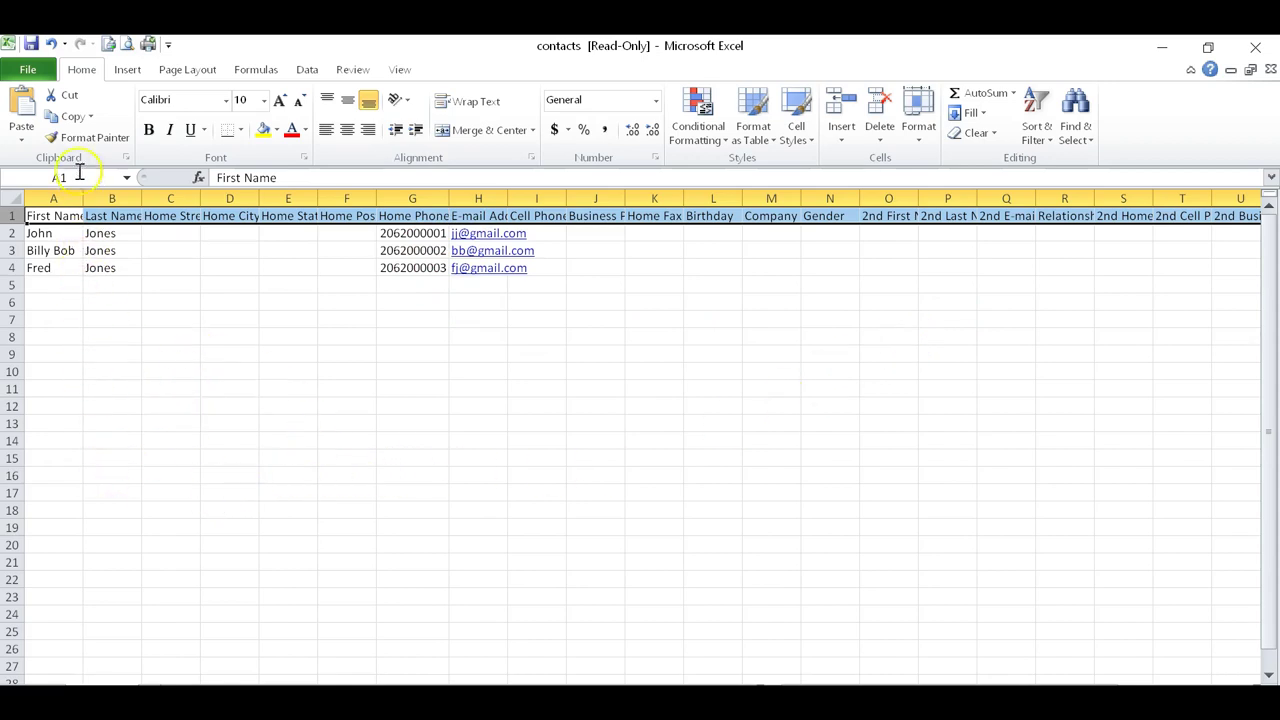
# - Save a copy of the workbook to the Desktop as "test 10" in CSV (Comma delimited) format, keeping that format
pyautogui.click(27, 72)
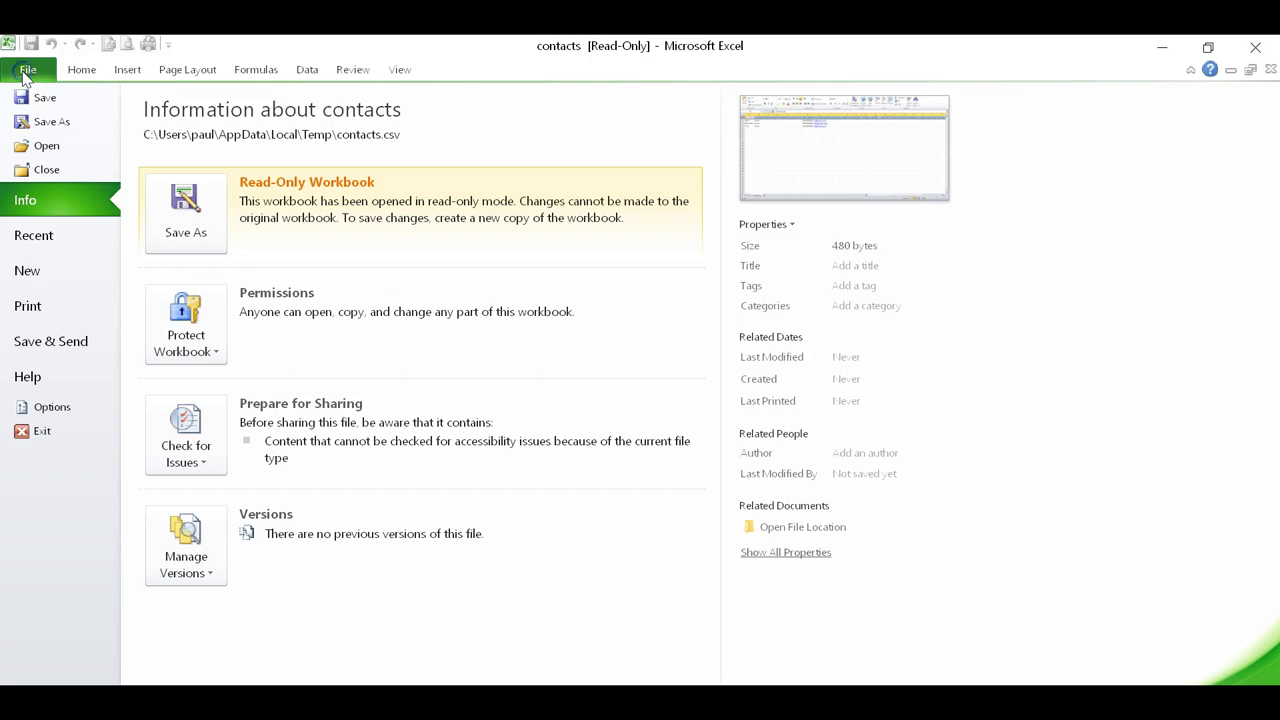
pyautogui.click(45, 122)
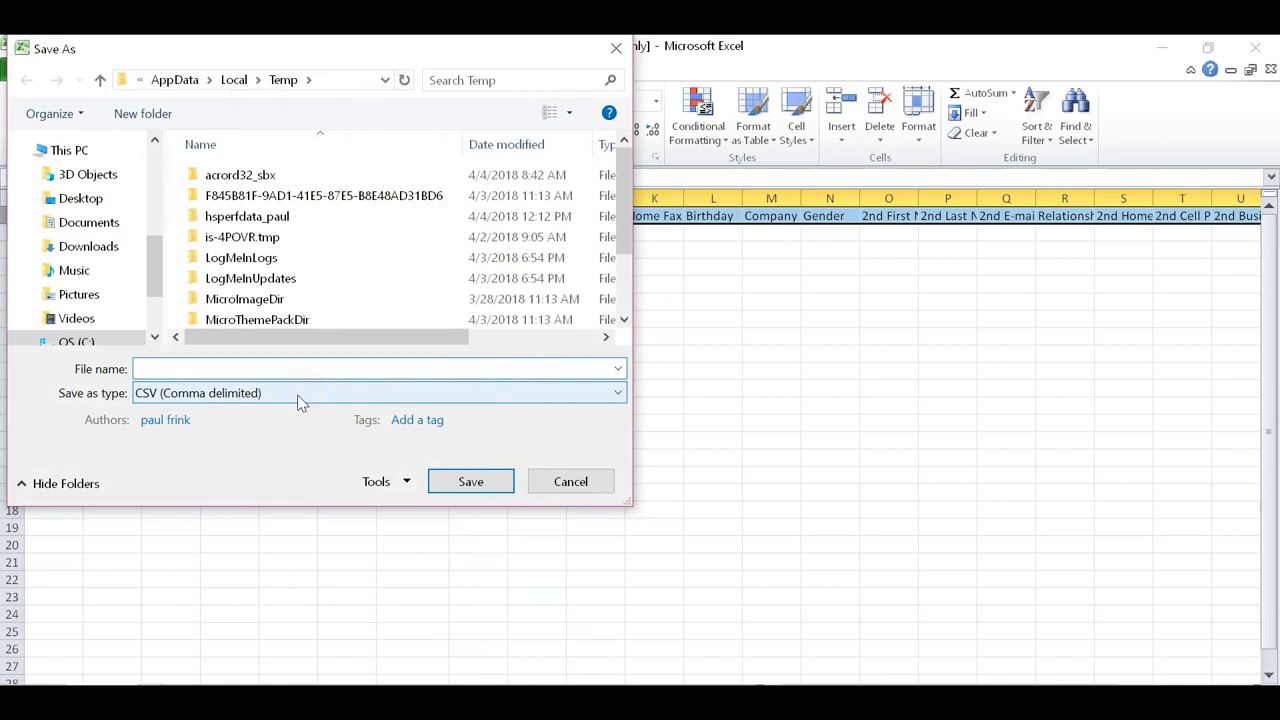
pyautogui.click(85, 198)
pyautogui.click(155, 362)
pyautogui.write('test')
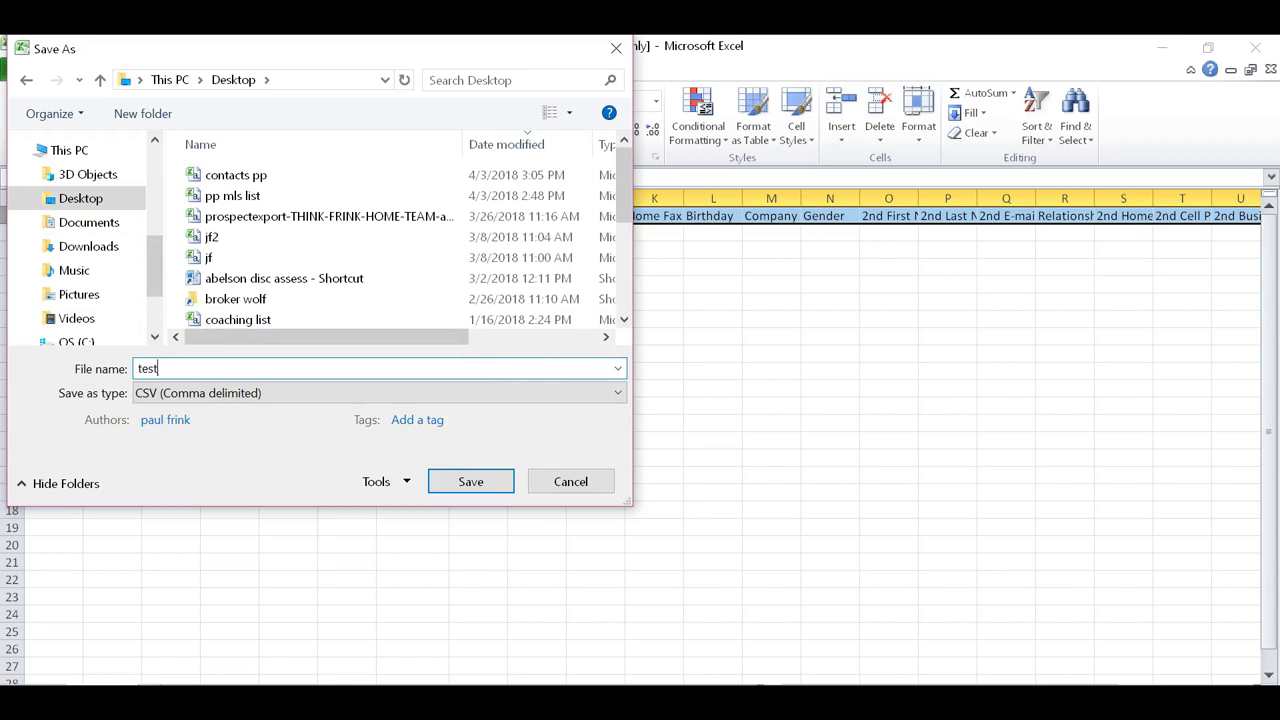
pyautogui.write(' 10')
pyautogui.click(471, 481)
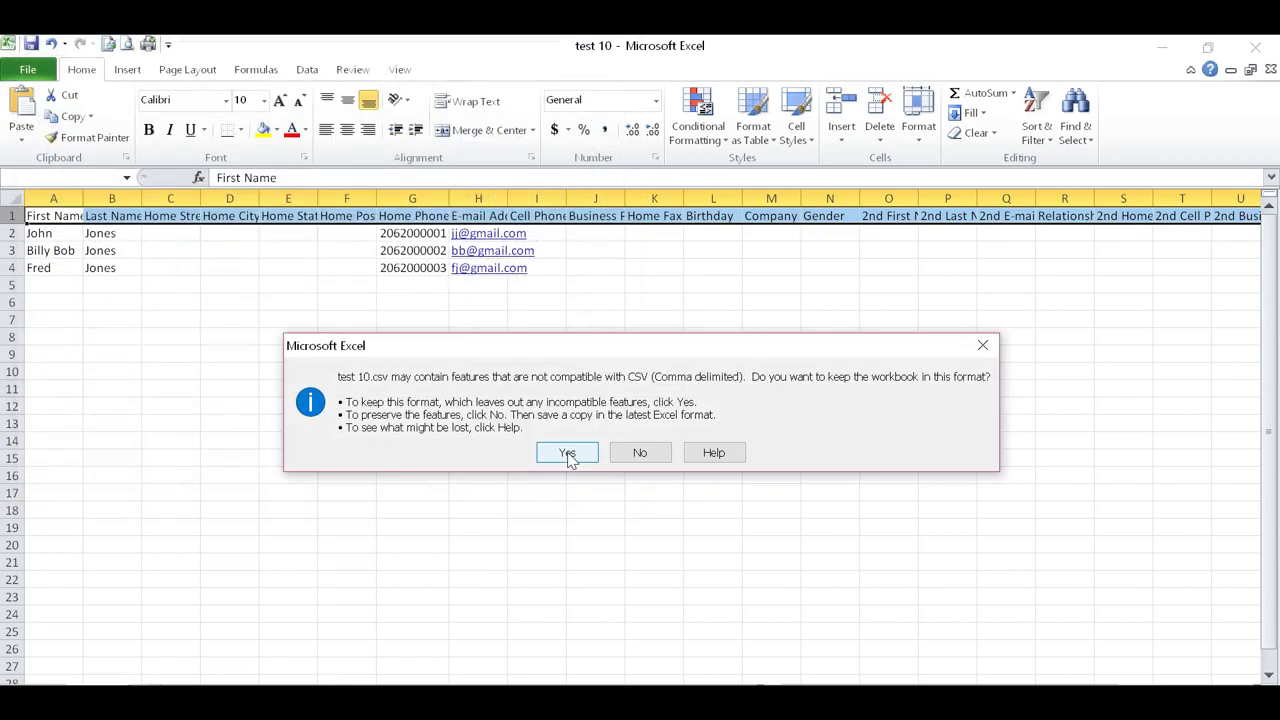
pyautogui.click(567, 454)
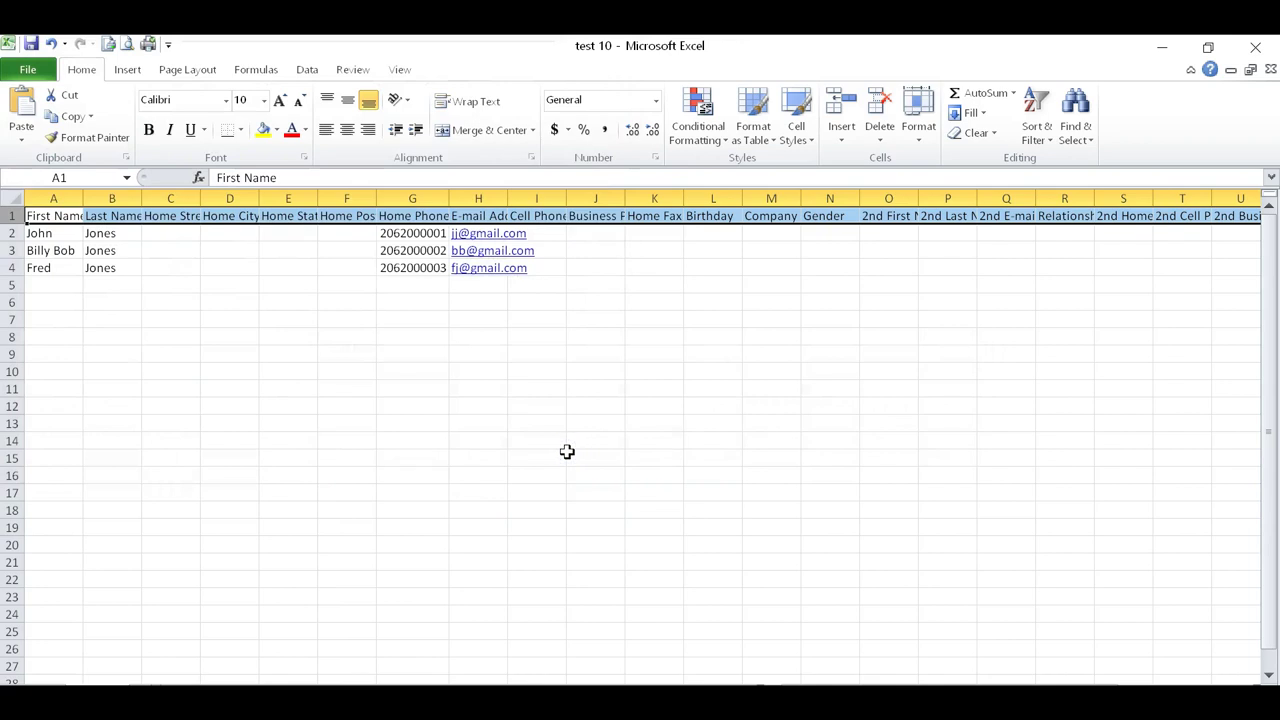
# - Switch back to the browser's contact import wizard and upload test 10.csv from the Desktop
pyautogui.click(1256, 49)
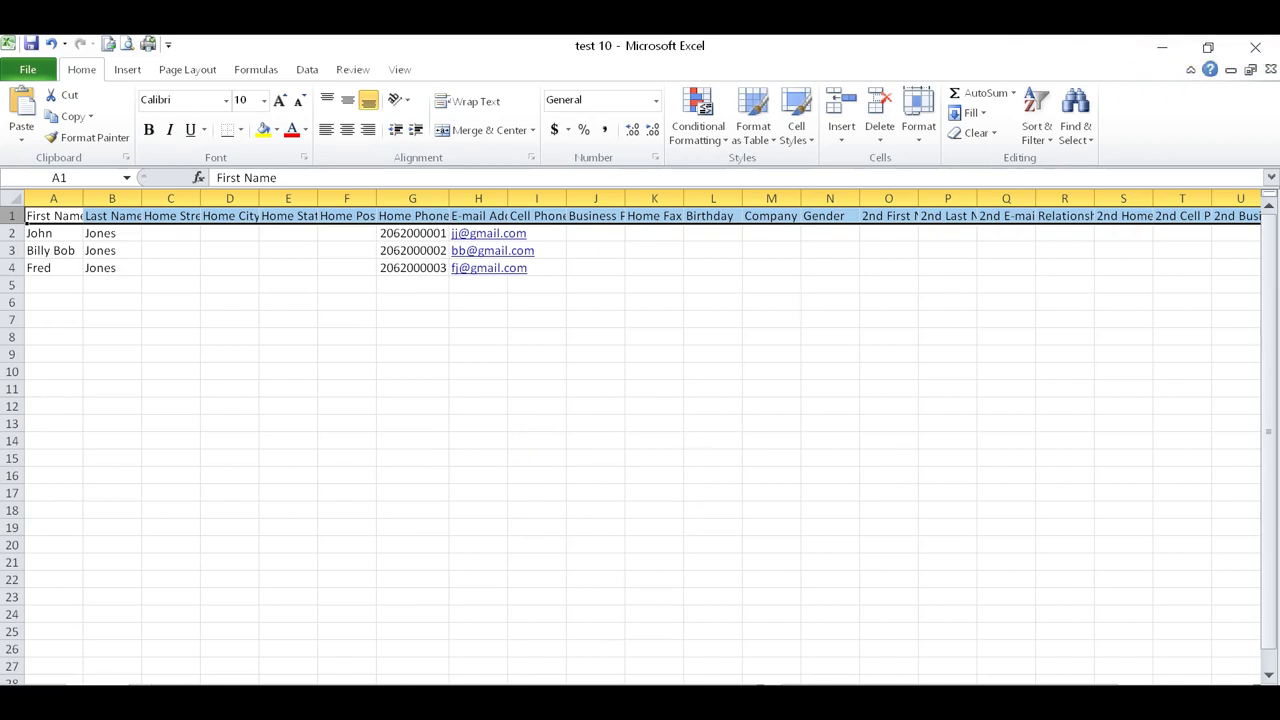
pyautogui.click(321, 613)
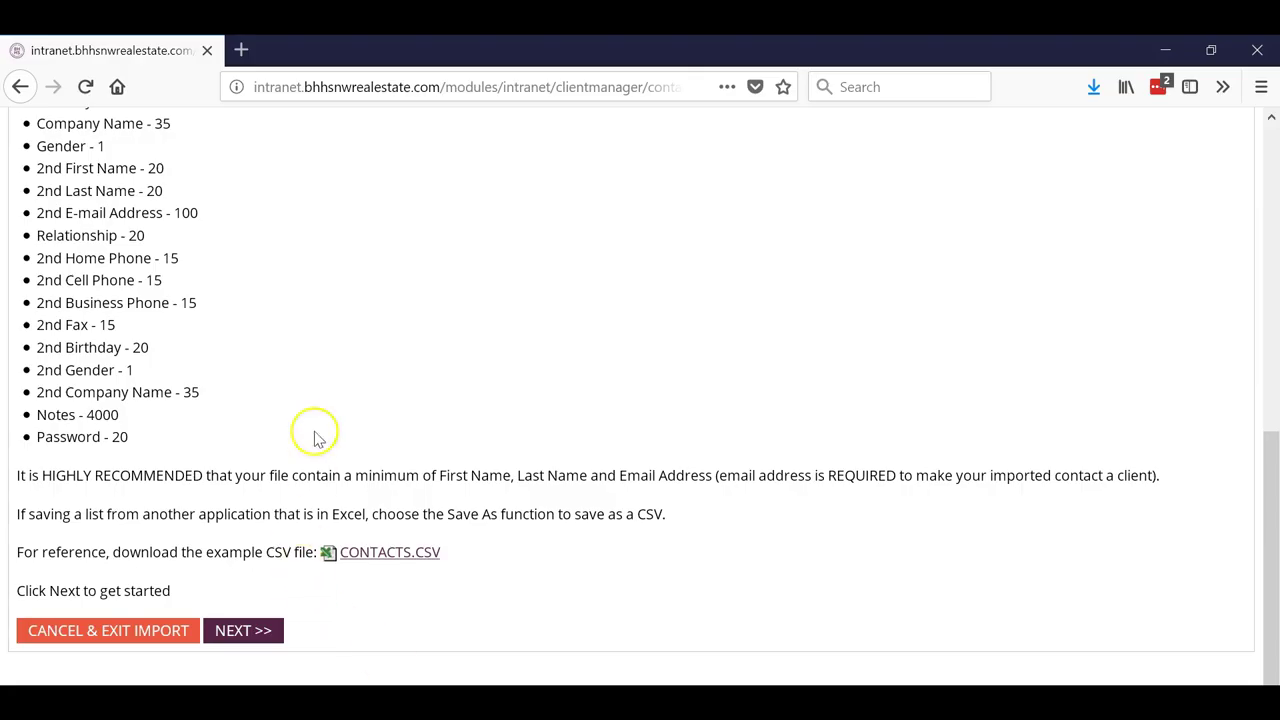
pyautogui.click(238, 628)
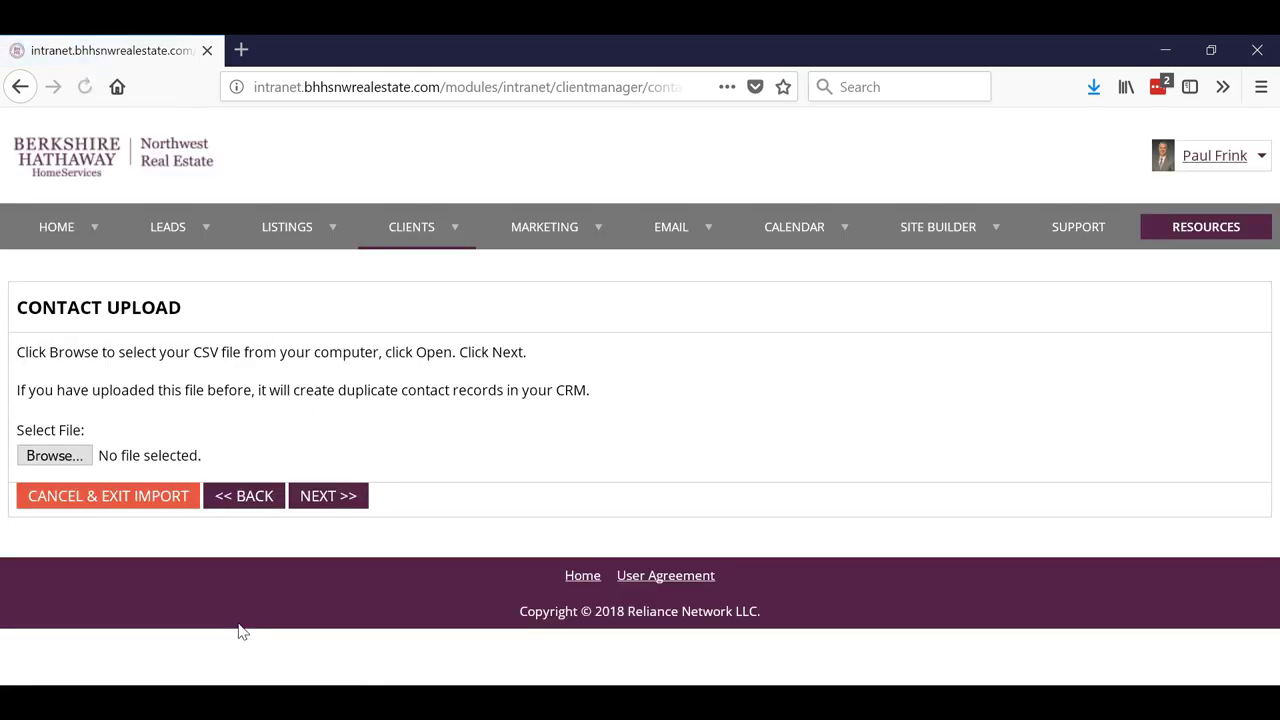
pyautogui.click(46, 465)
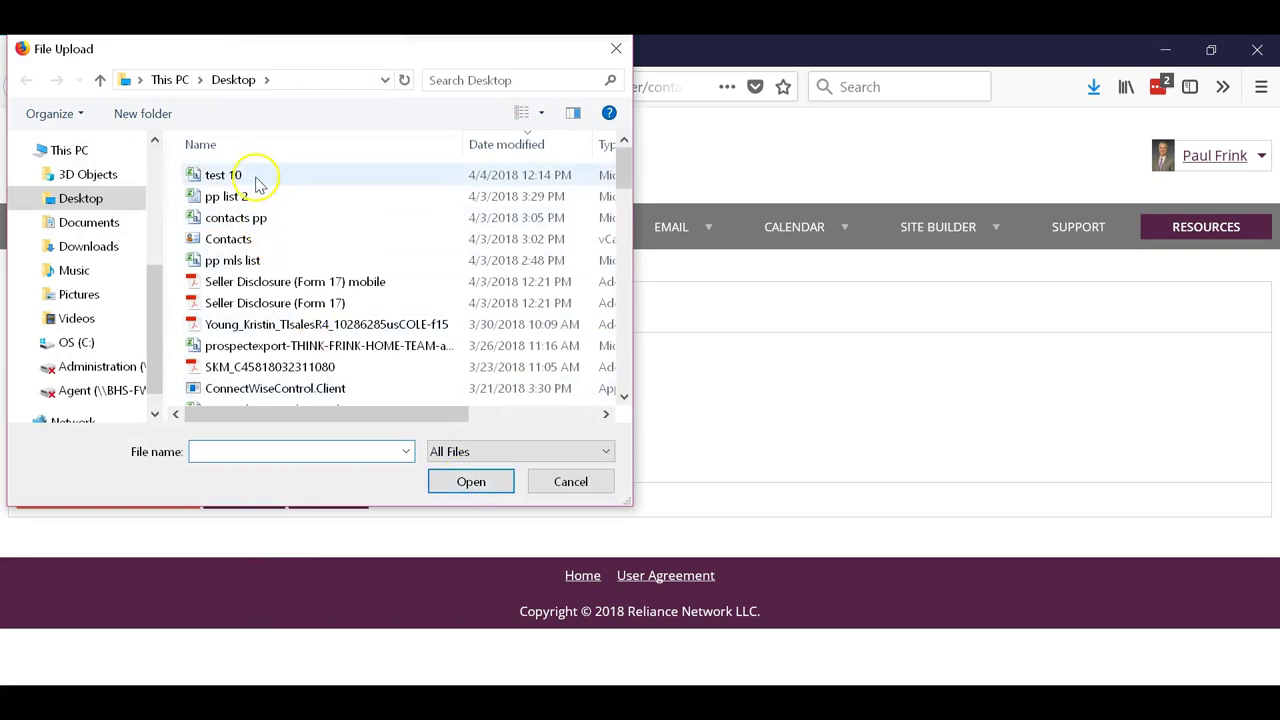
pyautogui.click(240, 176)
pyautogui.click(450, 478)
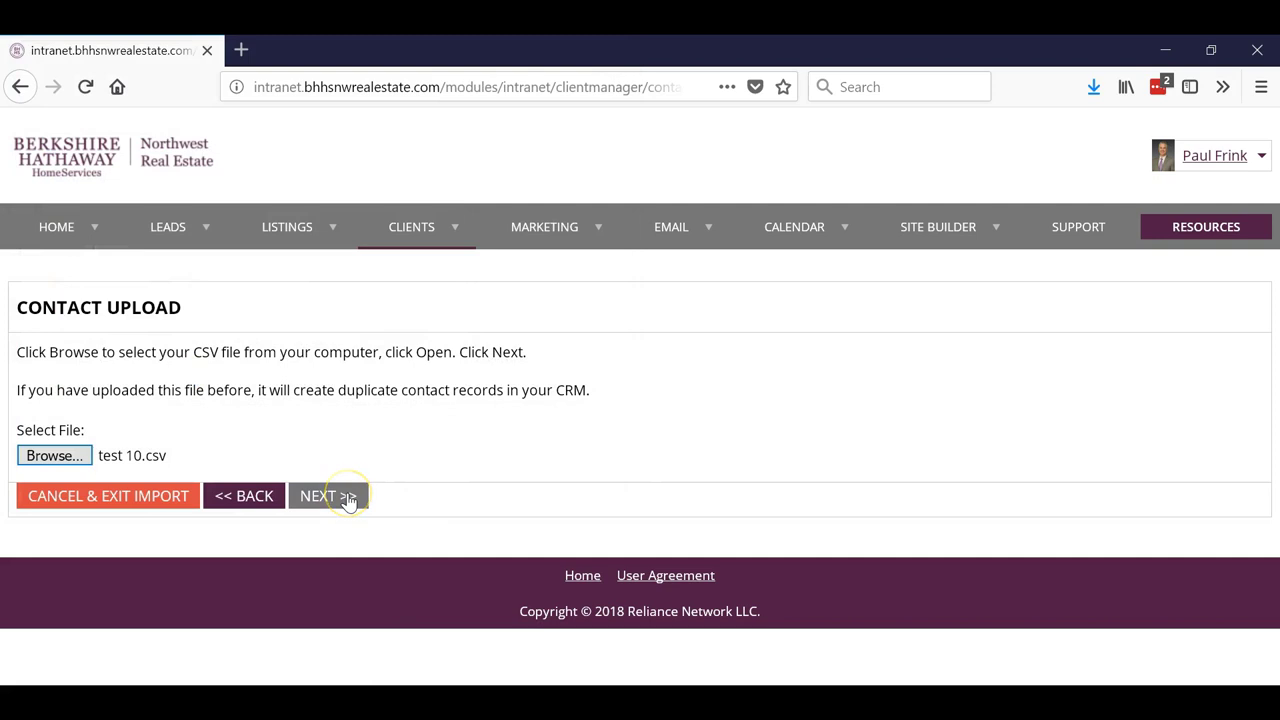
pyautogui.click(349, 499)
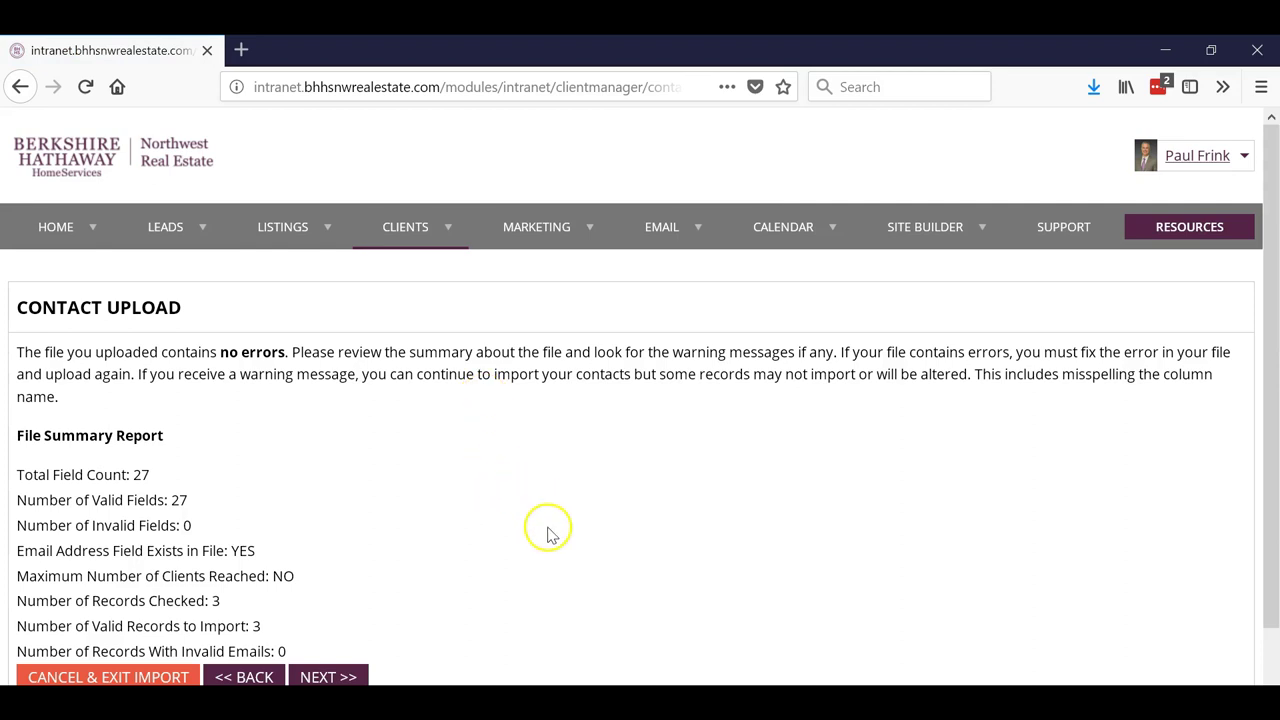
# - Accept the file summary report and confirm adding the file's contacts to the contact list
pyautogui.scroll(-2, 590, 523)
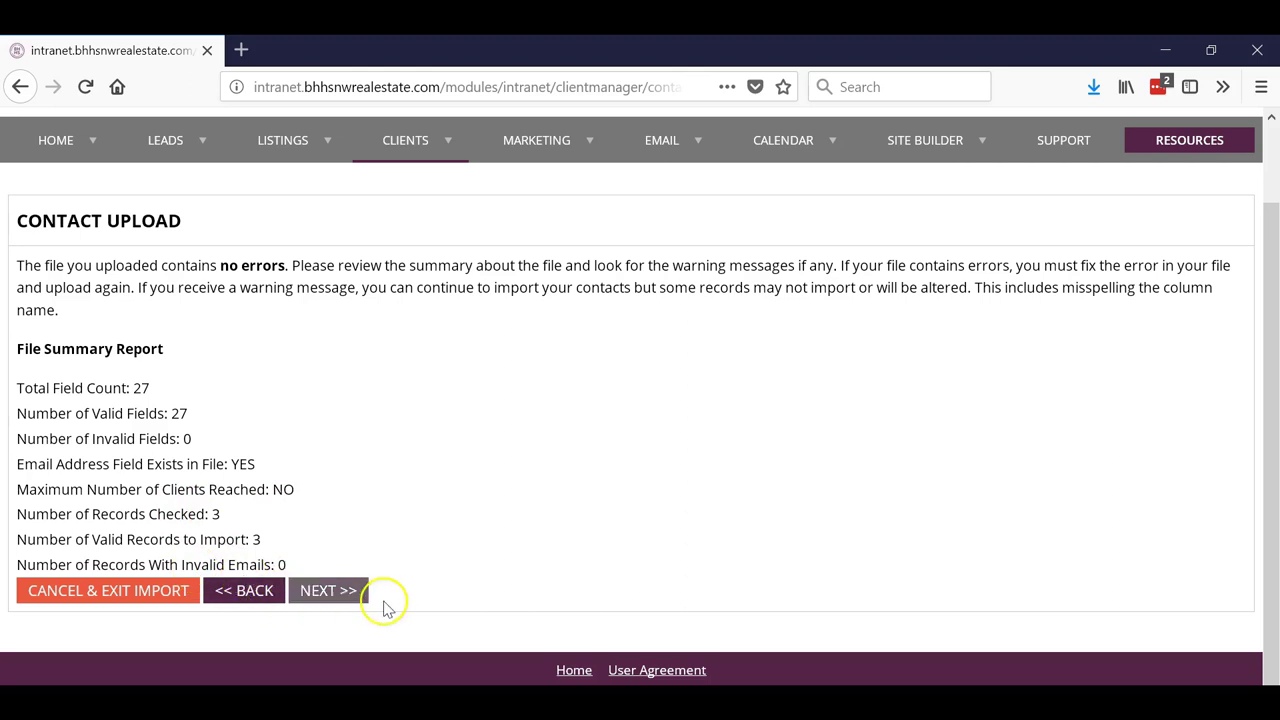
pyautogui.click(328, 591)
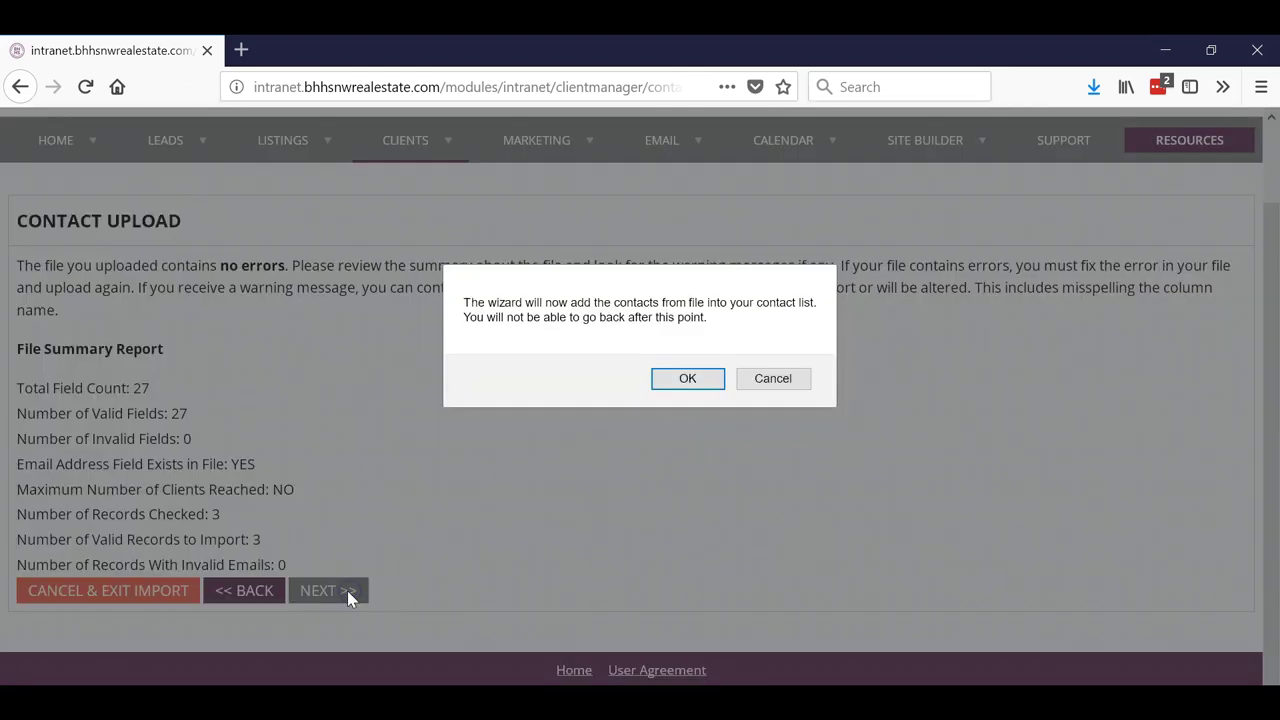
pyautogui.click(684, 379)
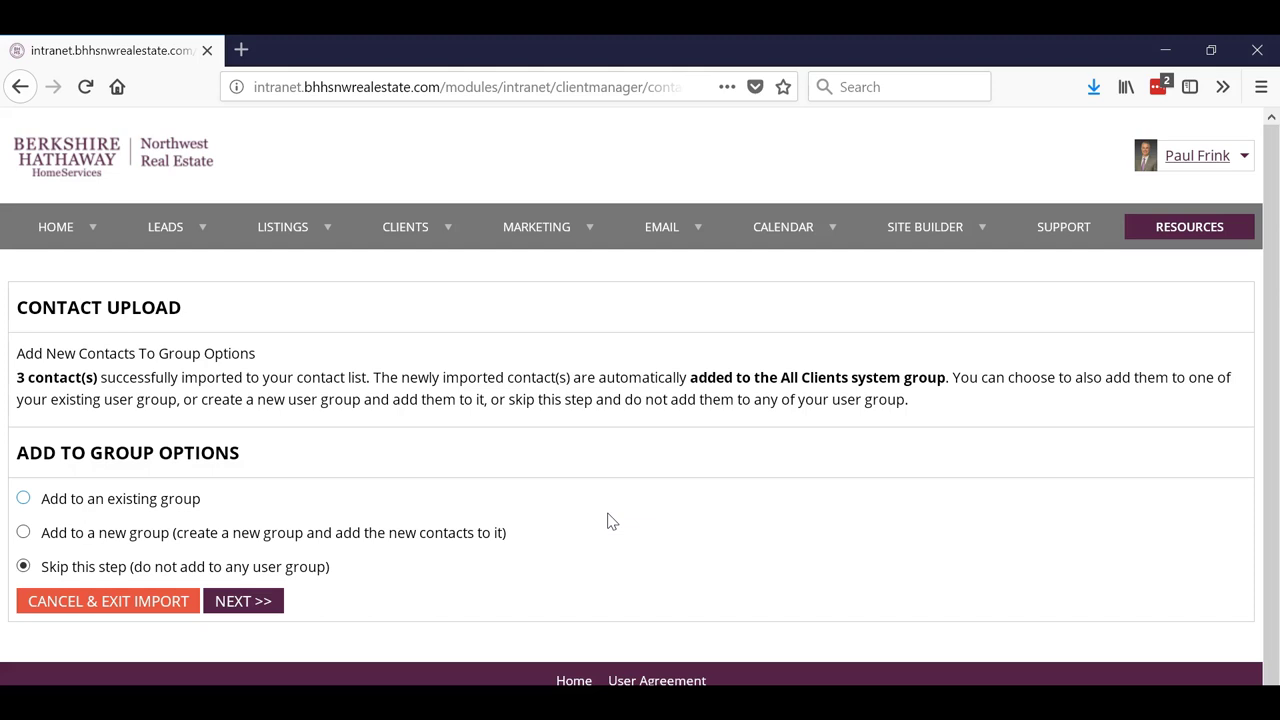
# - Add the imported contacts to a new group named "test 10" with the description "test 10 04-04"
pyautogui.click(23, 532)
pyautogui.click(248, 604)
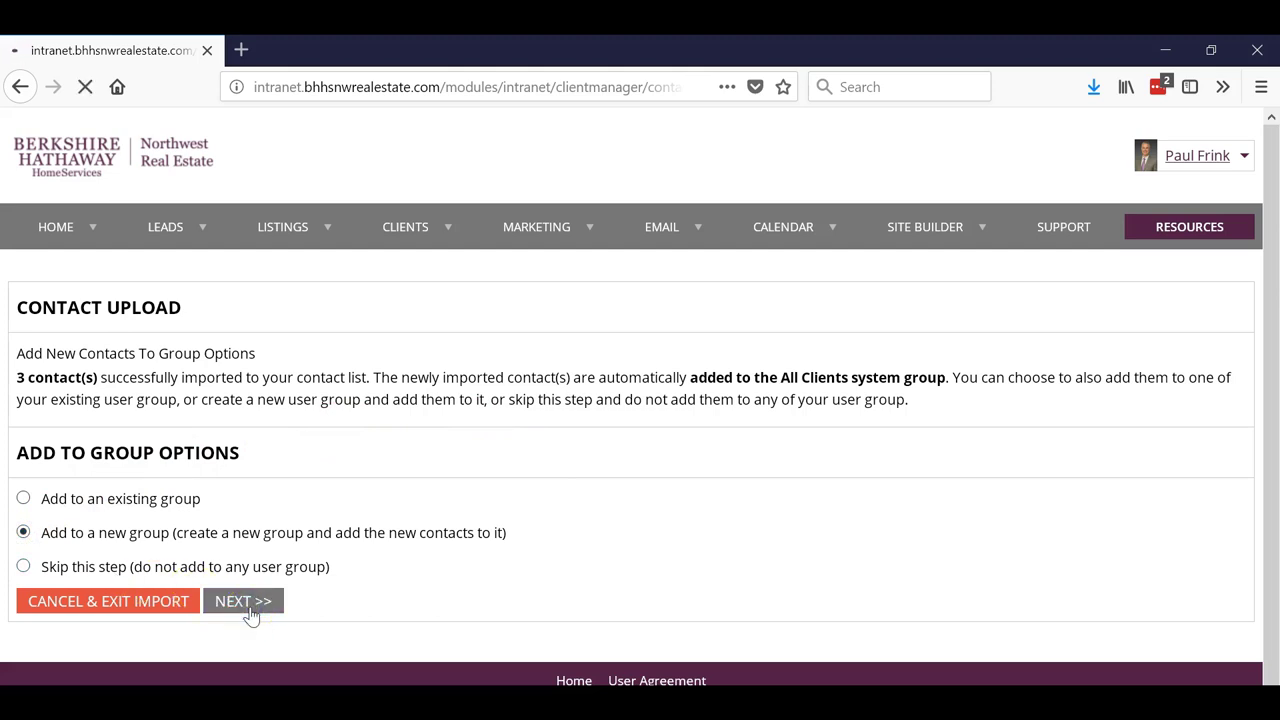
pyautogui.click(95, 447)
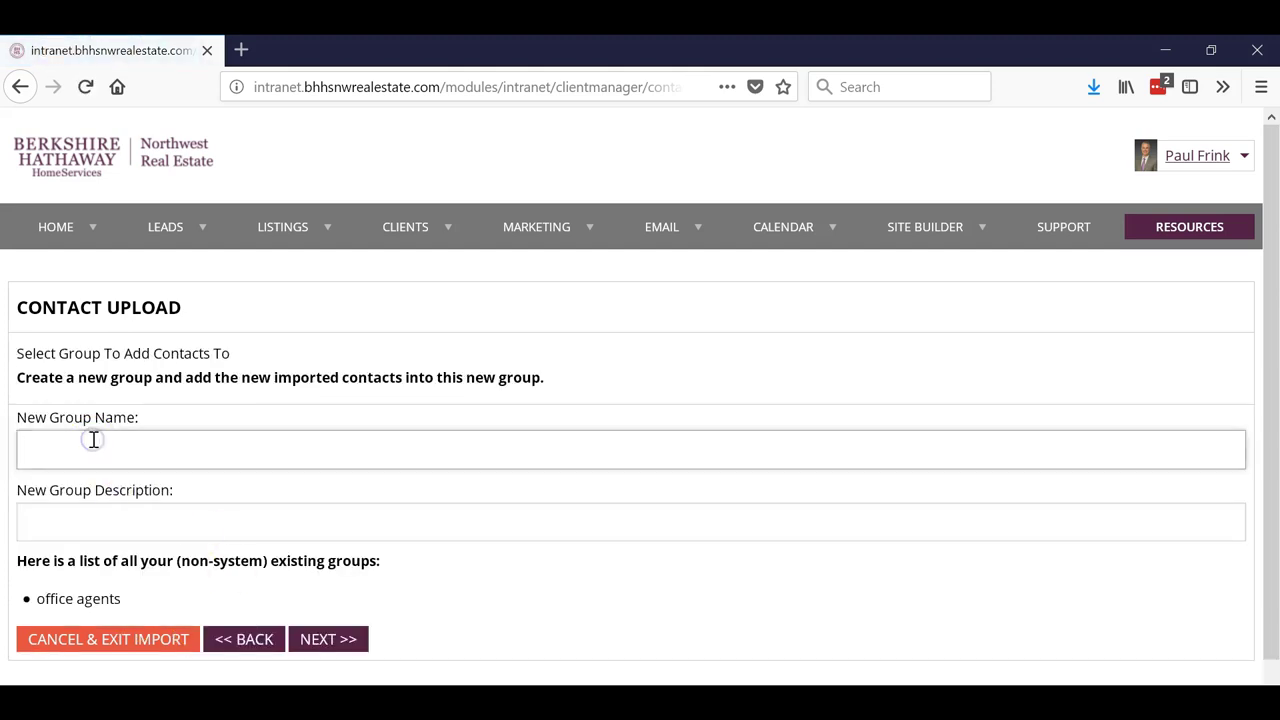
pyautogui.write('test 10')
pyautogui.click(204, 523)
pyautogui.write('test 10')
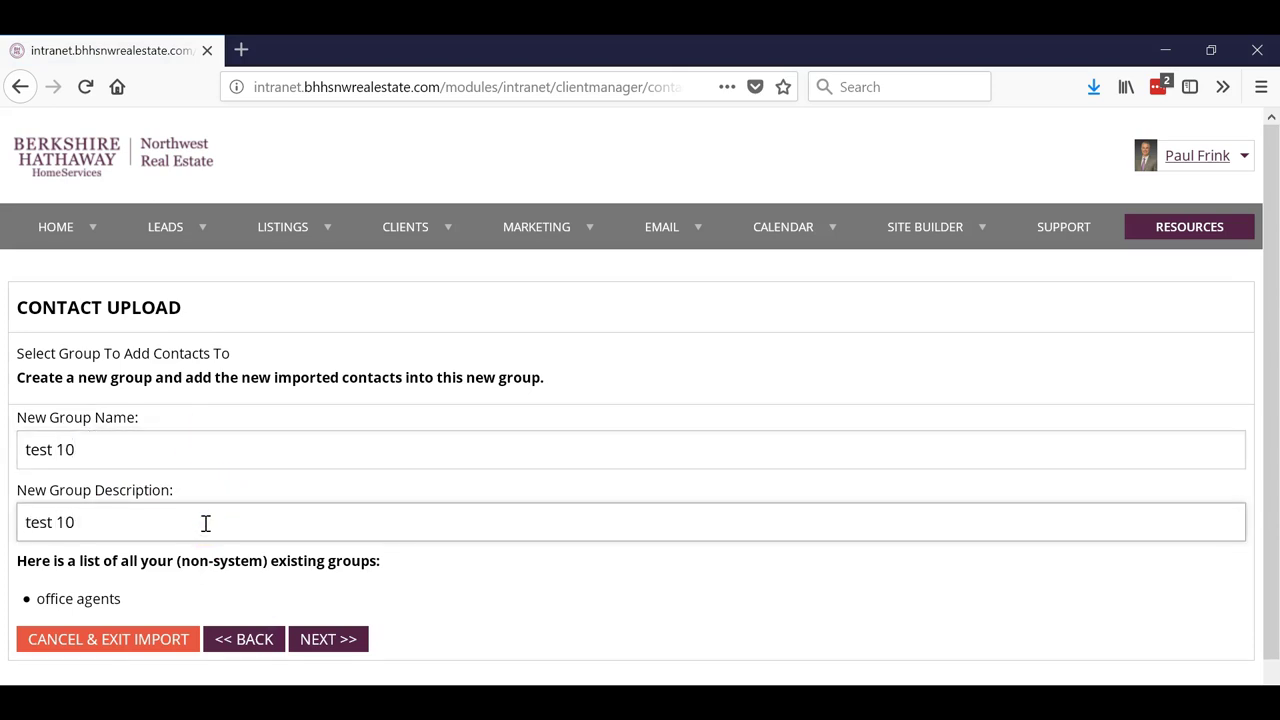
pyautogui.write(' 04-04')
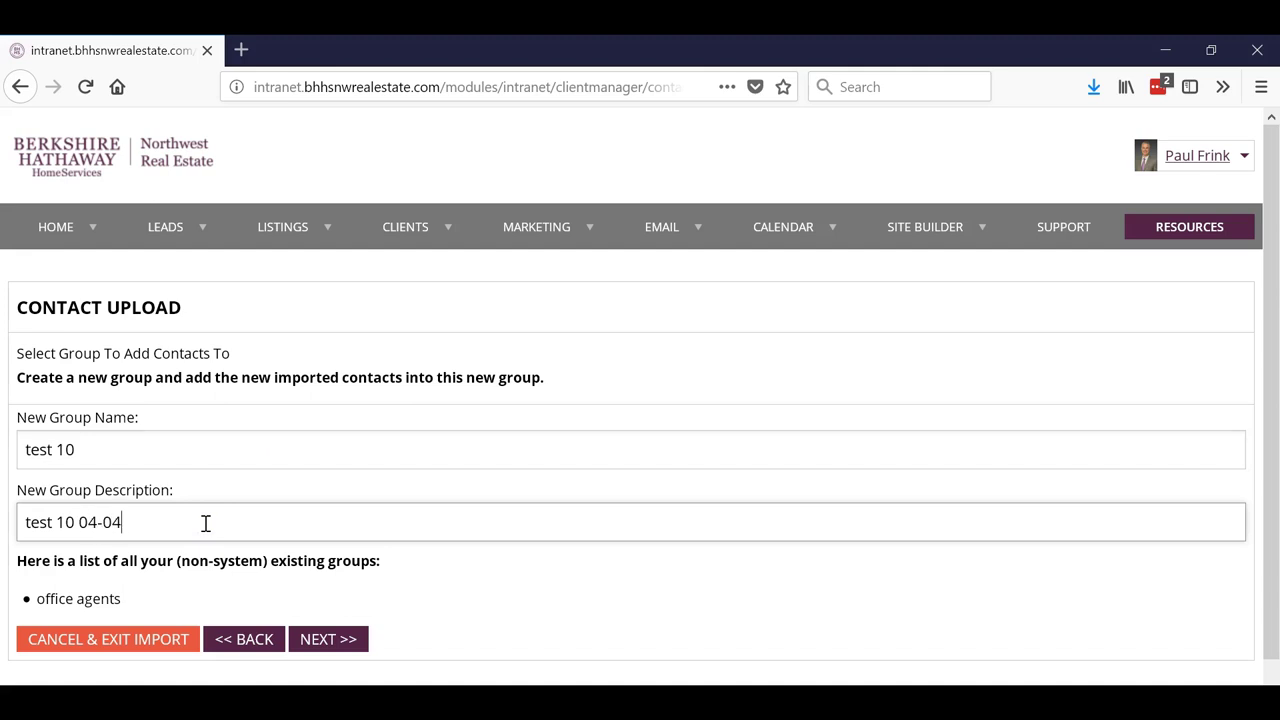
pyautogui.click(330, 640)
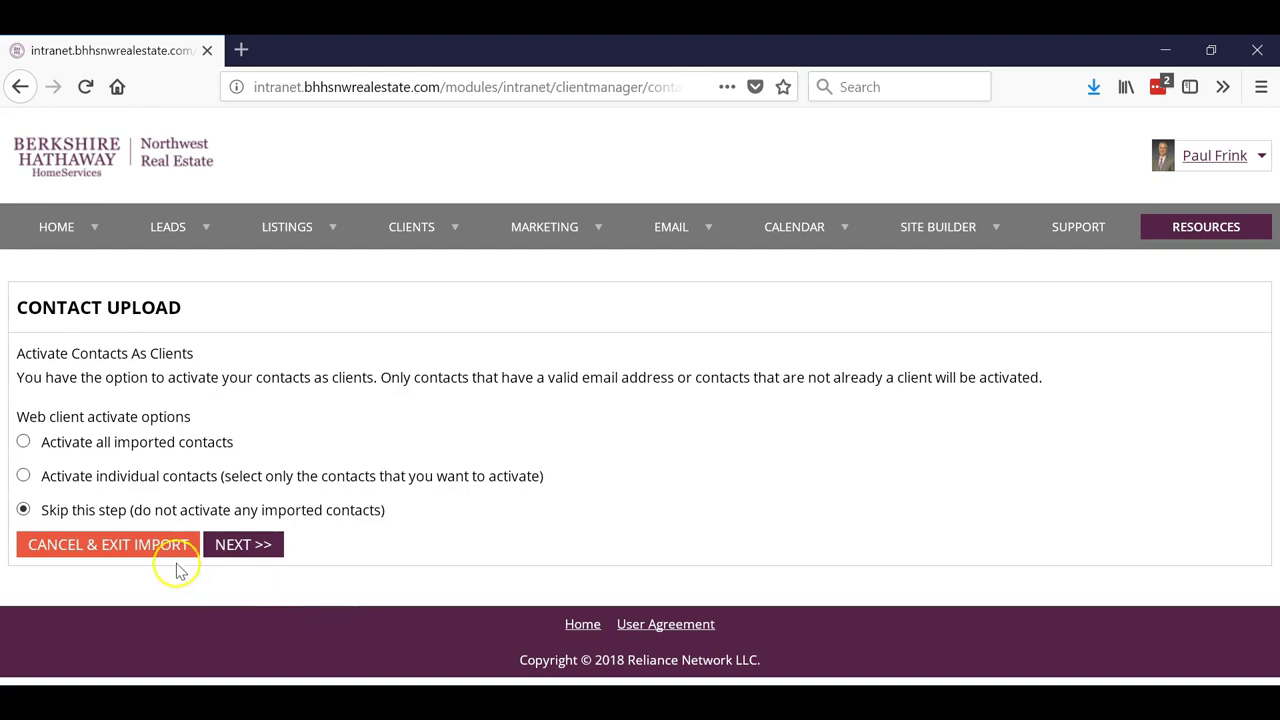
# - Activate all imported contacts as web clients and finish the import wizard
pyautogui.click(23, 442)
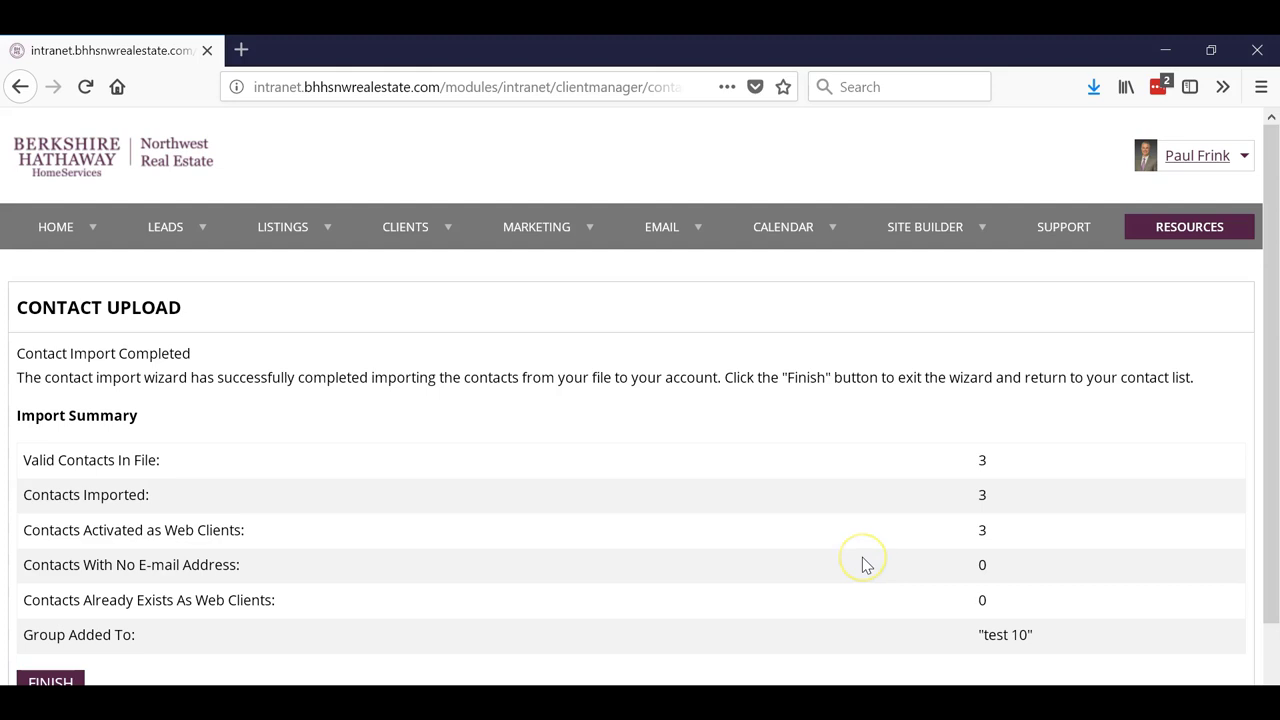
pyautogui.scroll(-2, 866, 563)
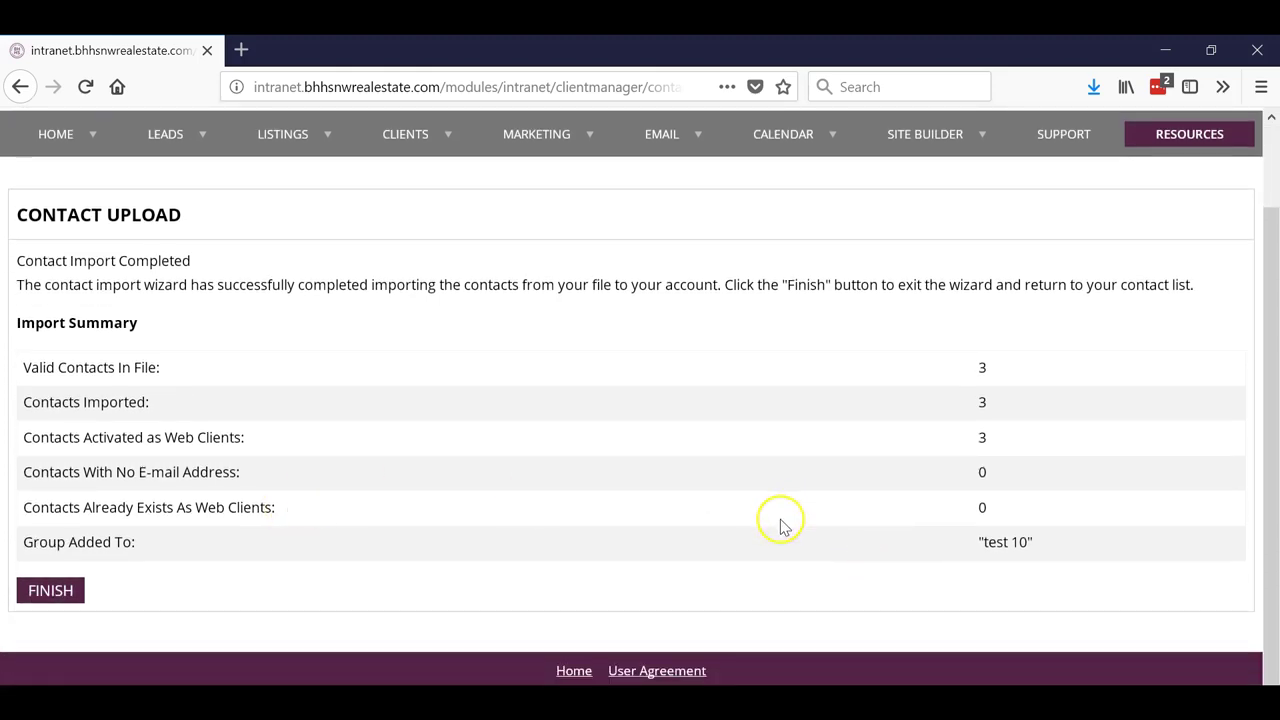
pyautogui.click(36, 593)
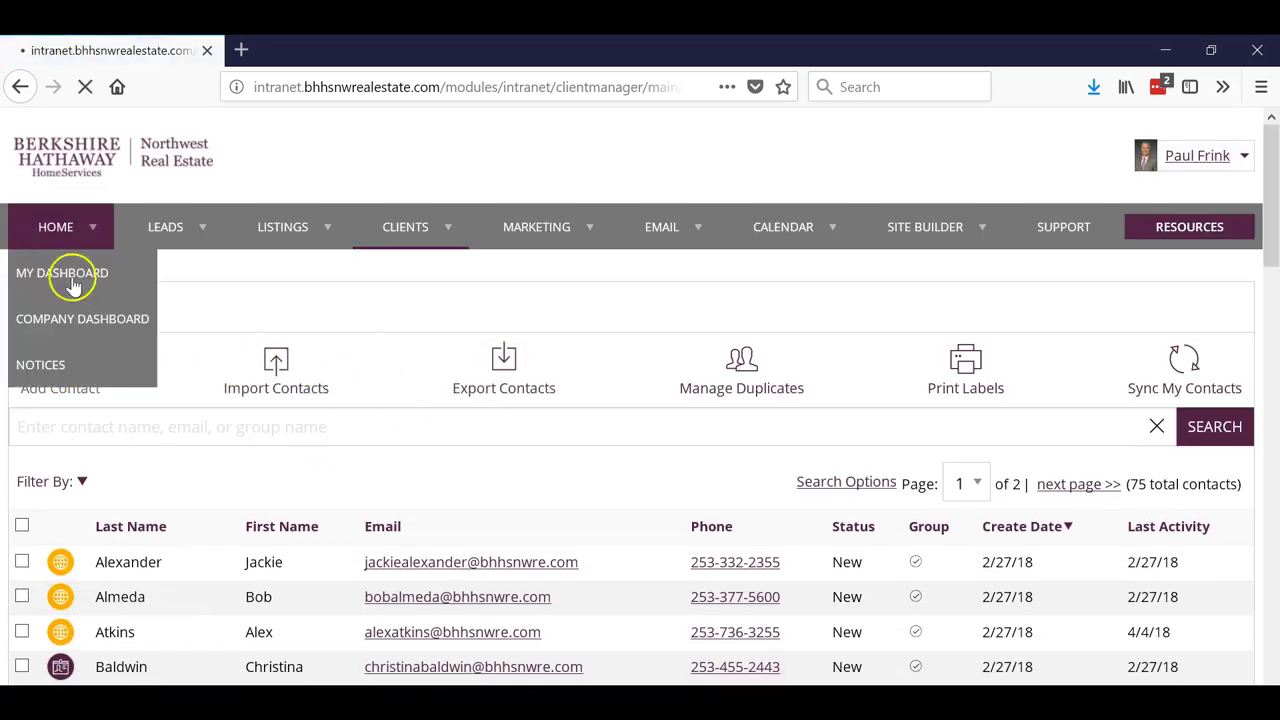
# - Open a blank new contact form and examine its fields through the client classification and email distribution groups
pyautogui.scroll(-6, 543, 387)
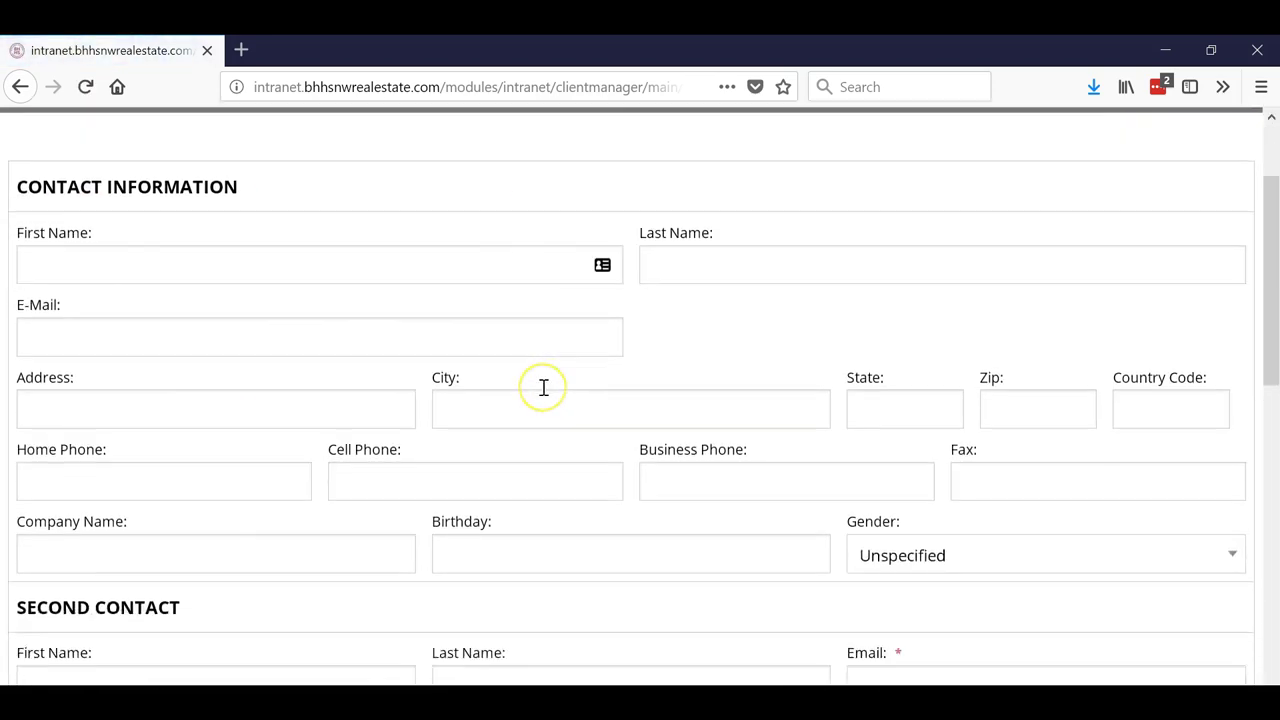
pyautogui.scroll(-4, 543, 387)
pyautogui.scroll(-2, 516, 407)
pyautogui.scroll(-4, 338, 422)
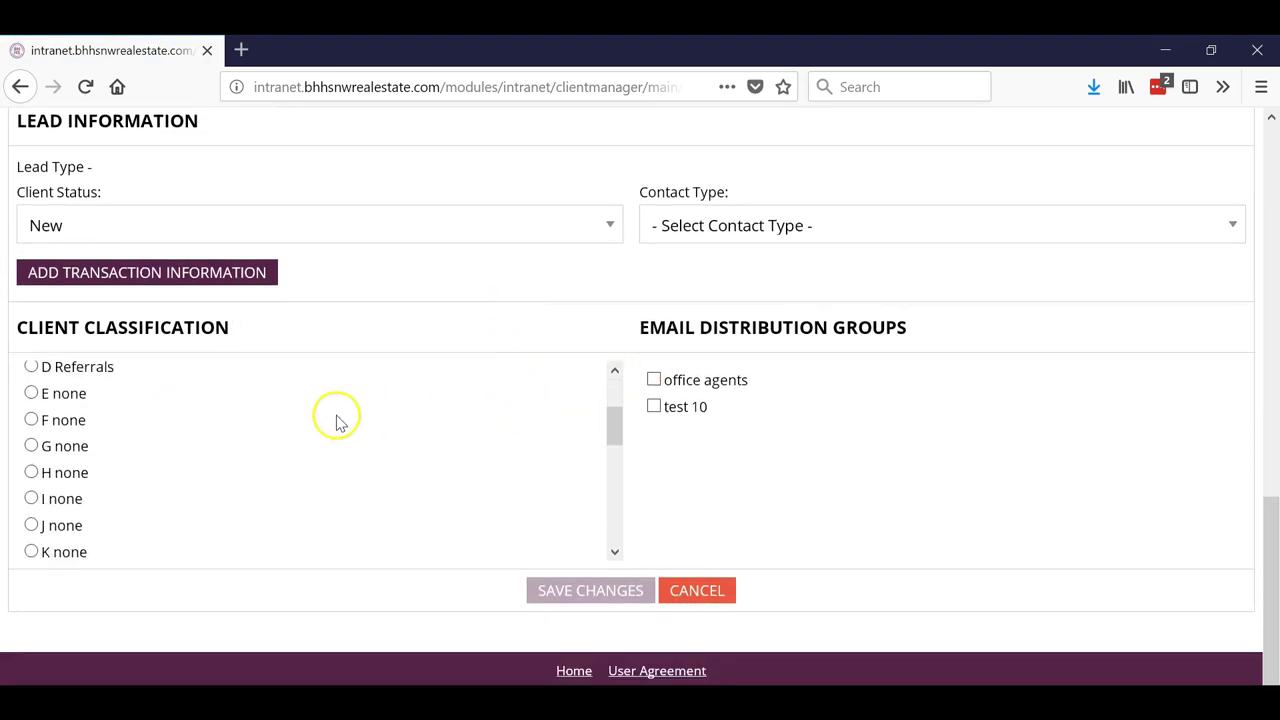